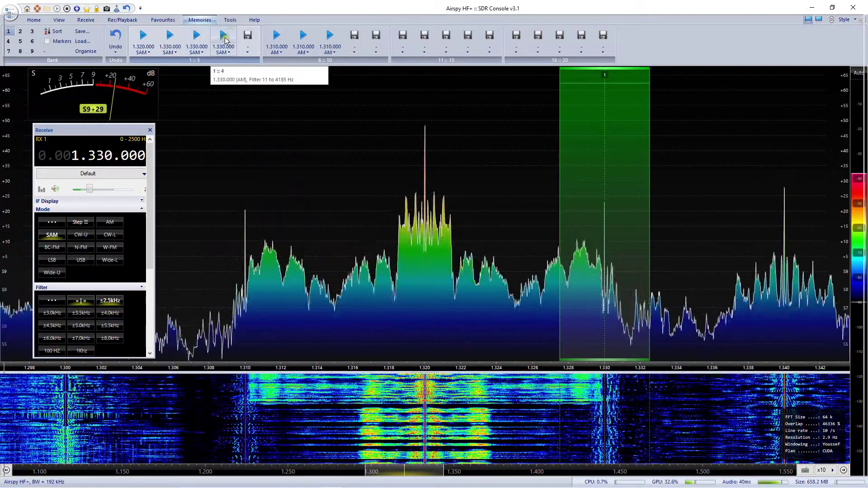
Step: Recall the stored 1.330 MHz memories in turn: SAM, the ±2.5 kHz filter, then the wider filter
click(224, 39)
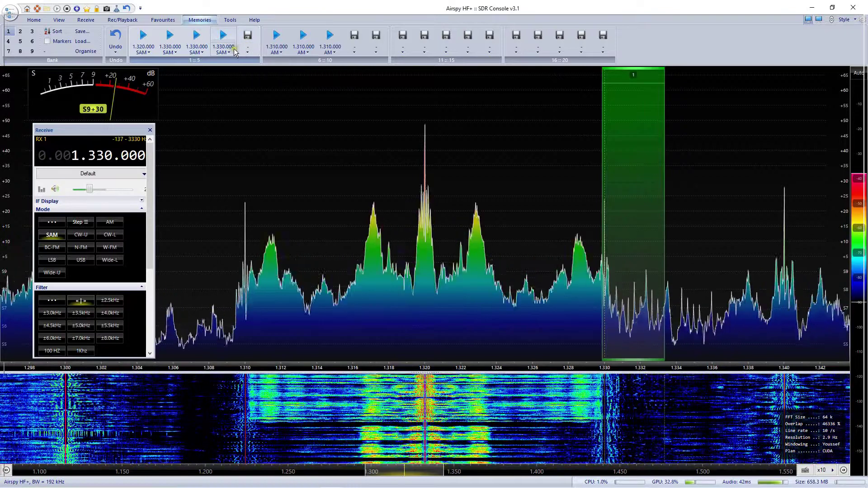
click(198, 41)
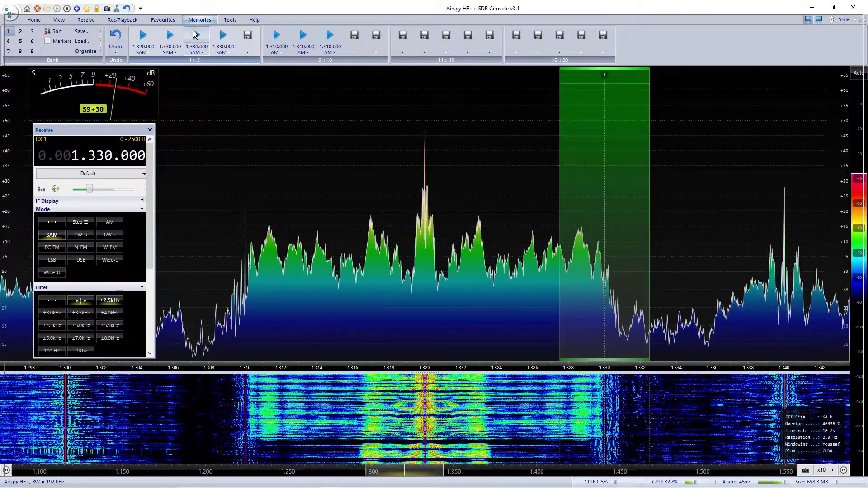
click(222, 39)
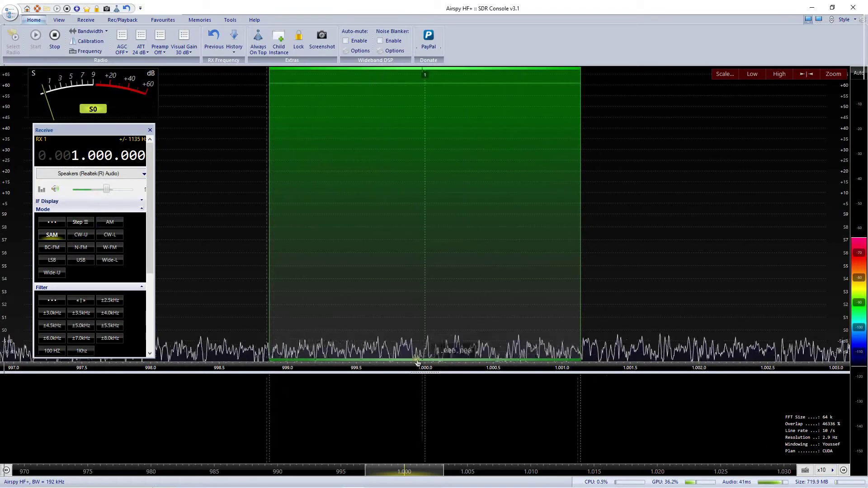
Step: Mute the audio and select the 1 kHz filter preset
click(56, 189)
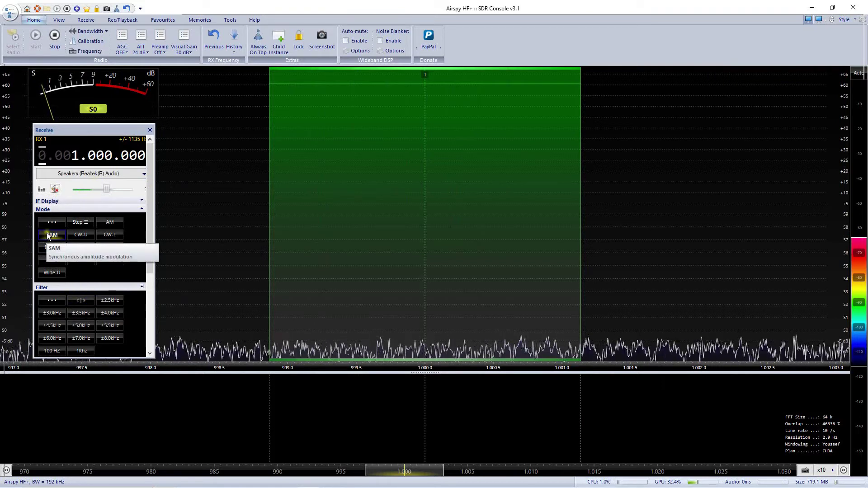
click(82, 352)
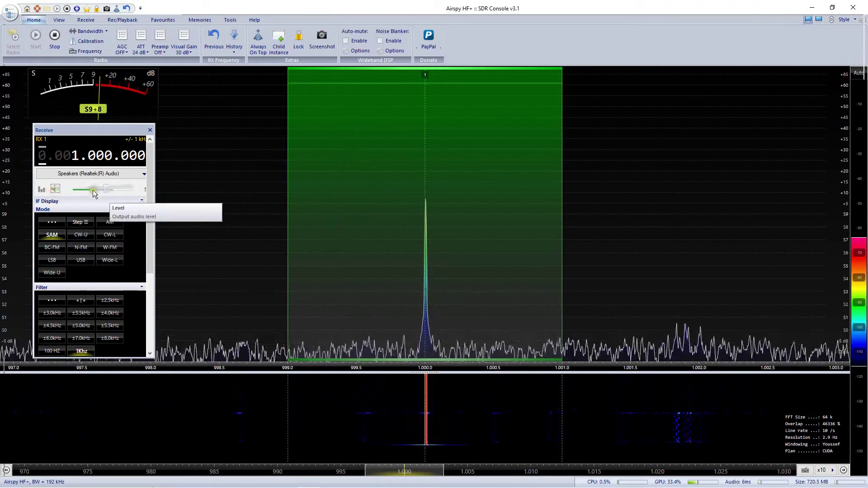
Step: Raise the volume and try the ±2.5 kHz filter before returning to 1 kHz
mouse_move(109, 190)
mouse_down()
mouse_move(119, 189)
mouse_move(92, 192)
mouse_move(102, 188)
mouse_up()
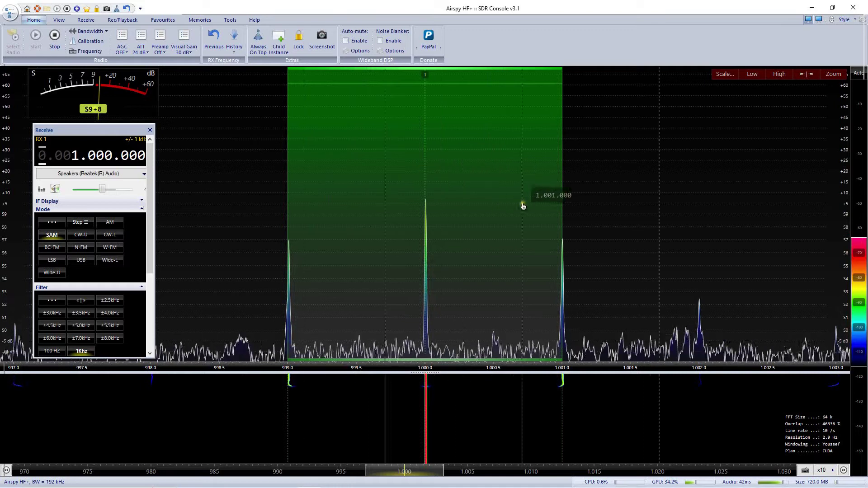
click(110, 300)
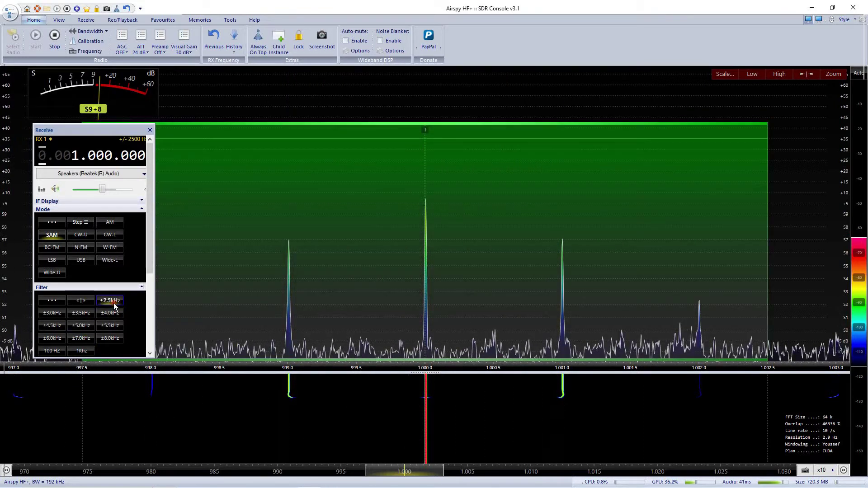
click(82, 351)
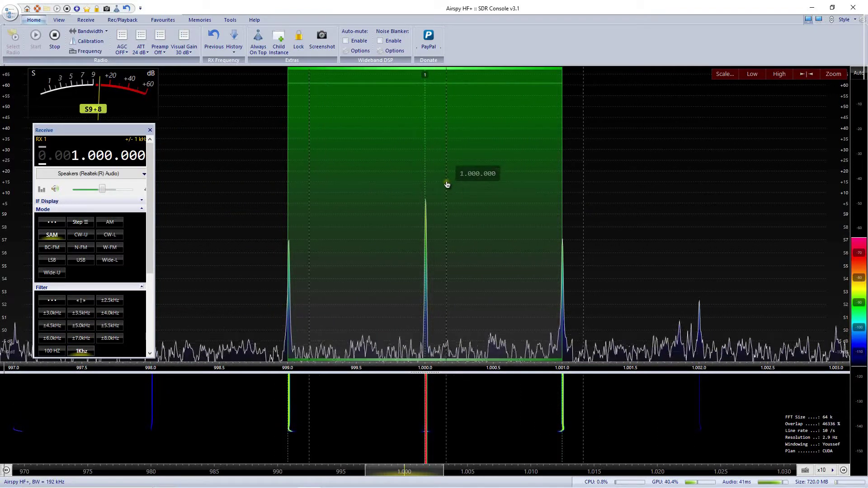
Step: Tune up to 1.002 MHz, come back to the 1.000 MHz carrier, and raise the volume further
drag(460, 192, 668, 178)
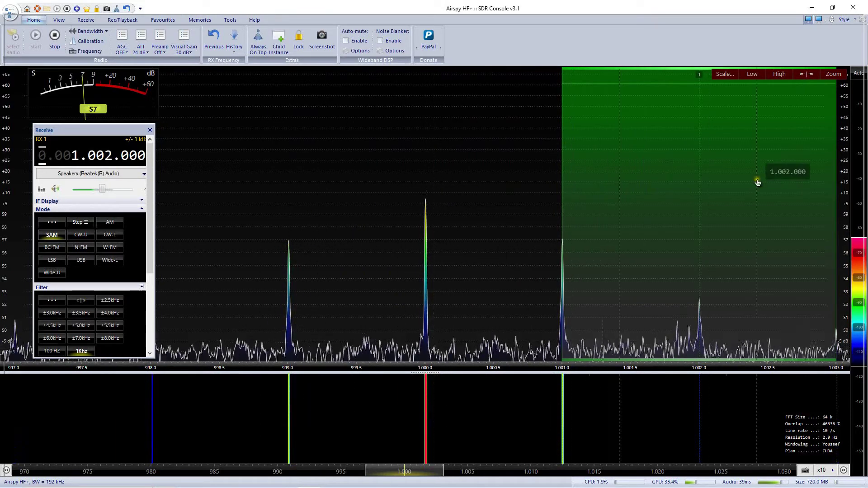
click(486, 199)
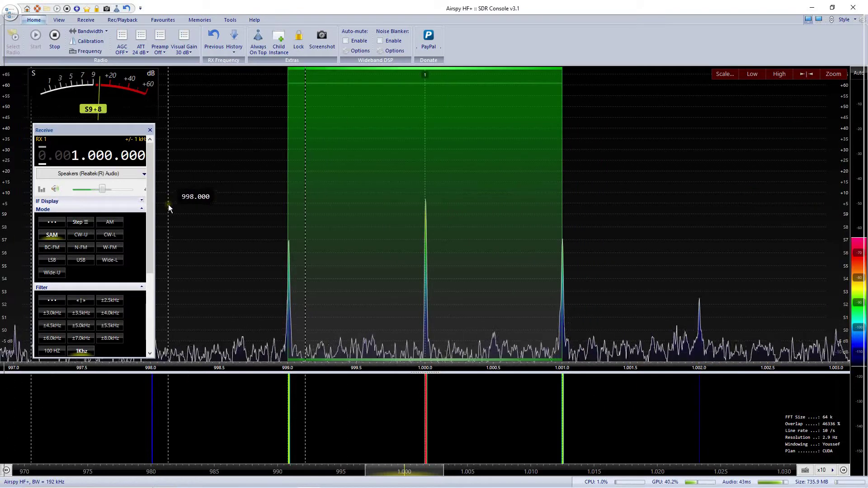
mouse_move(102, 189)
mouse_down()
mouse_move(122, 192)
mouse_move(104, 187)
mouse_up()
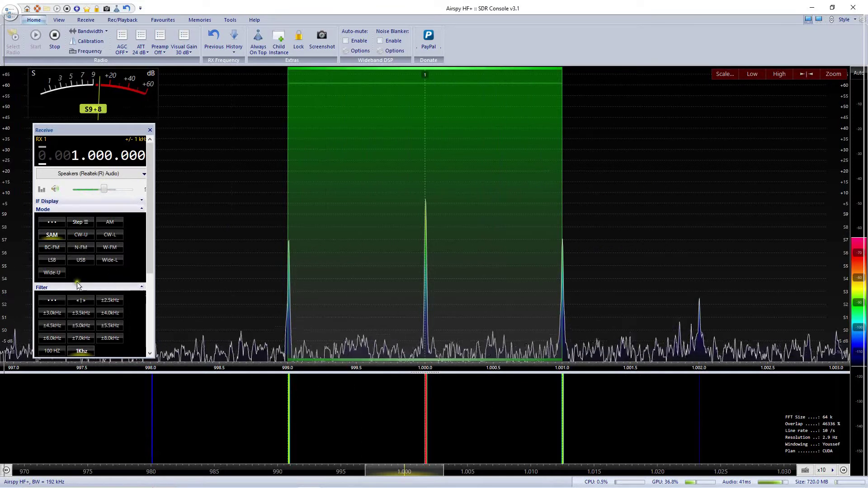
Step: Switch the mode to LSB, then to USB with the 2.2 kHz filter
click(56, 260)
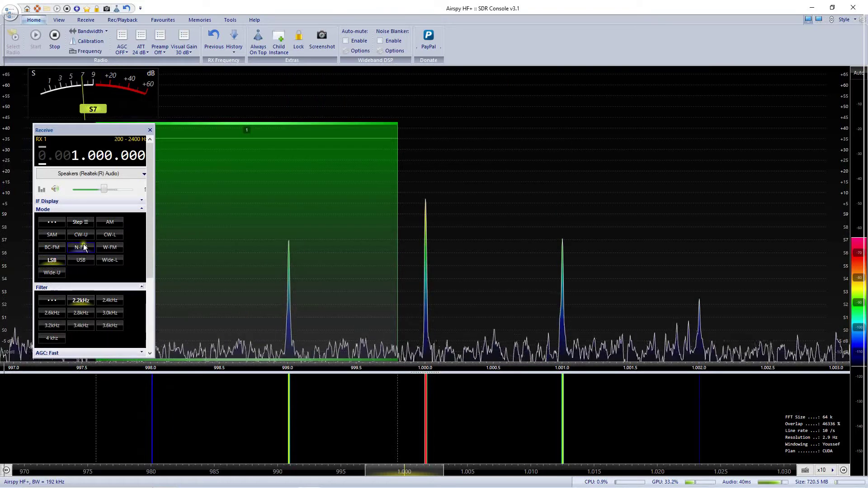
scroll(116, 194, down, 2)
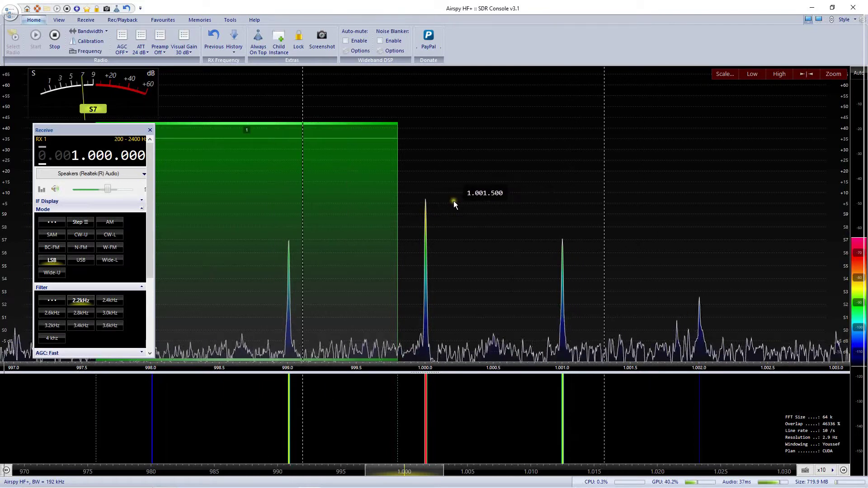
click(78, 262)
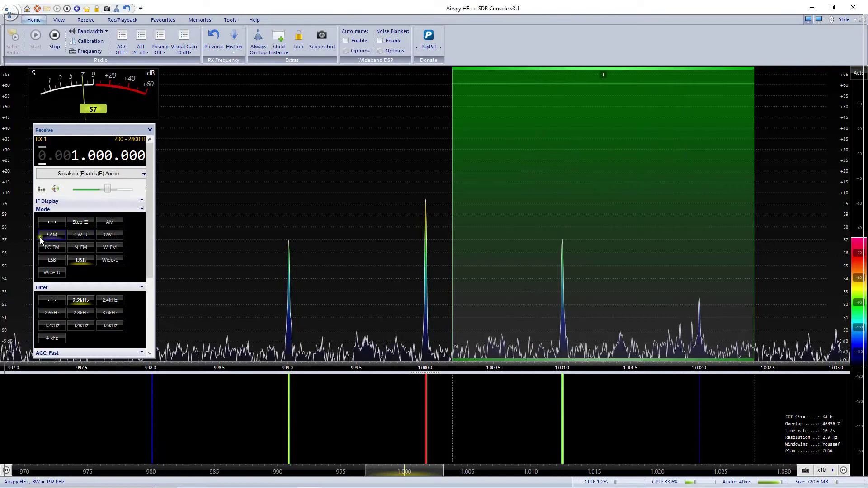
Step: Return to SAM, adjust the passband edges to about ±1141 Hz, and mute the audio
click(52, 237)
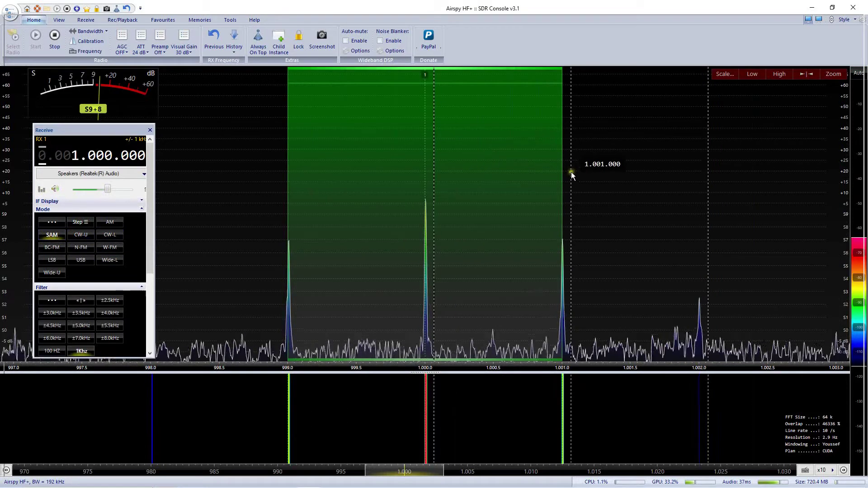
drag(571, 174, 581, 178)
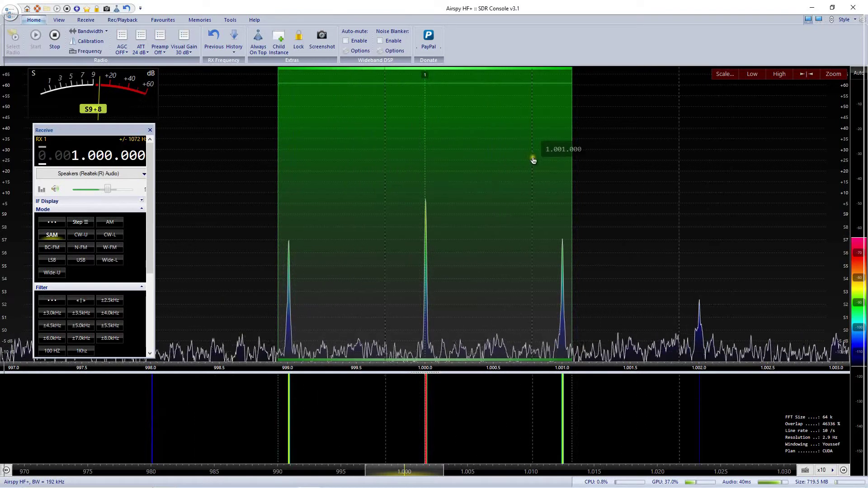
drag(577, 165, 542, 175)
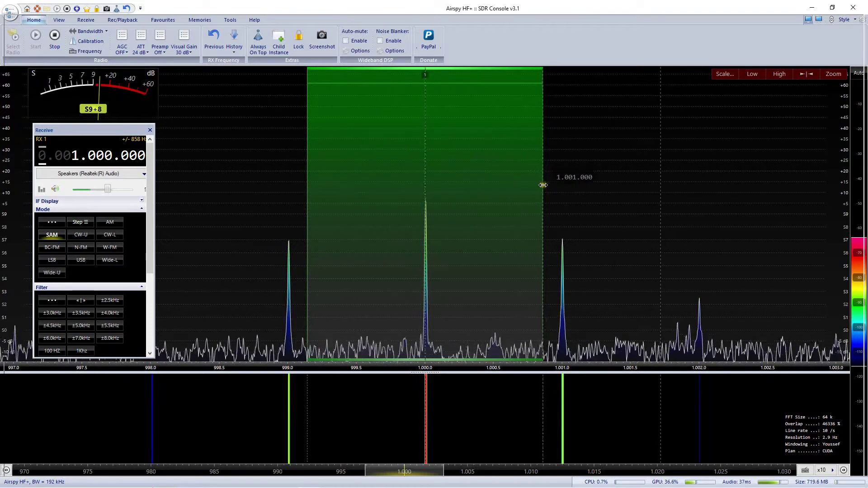
drag(543, 173, 582, 177)
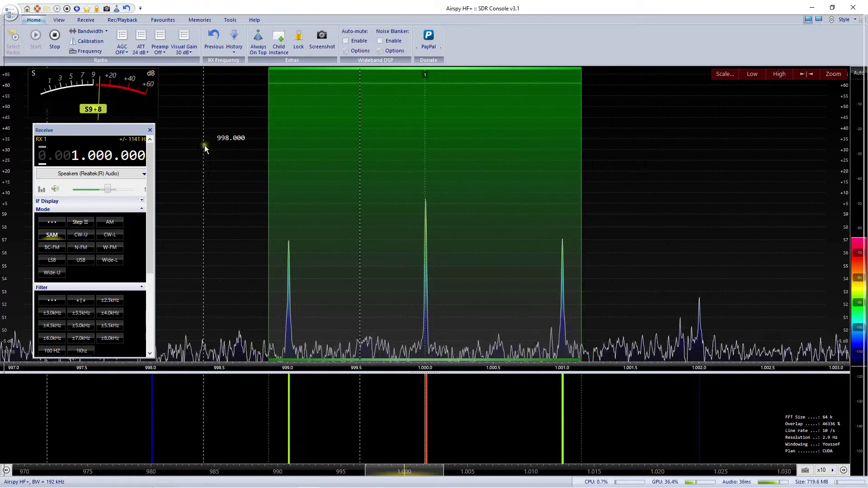
click(58, 189)
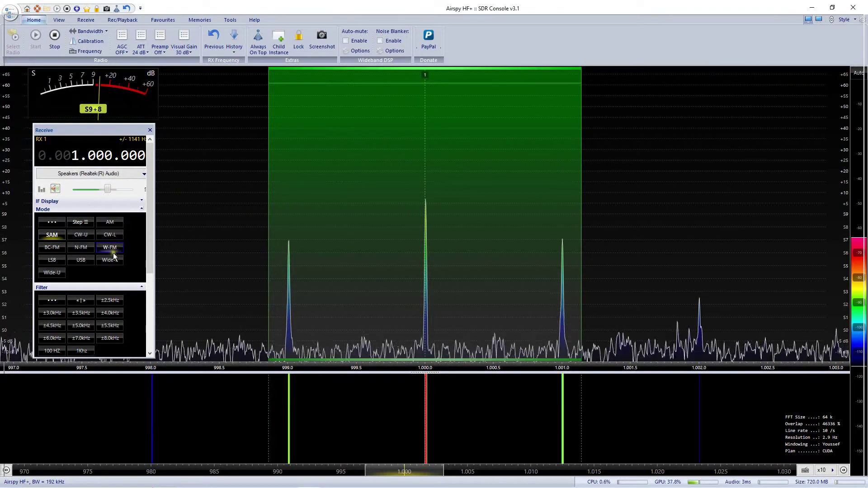
Step: Switch from USB to LSB, then back to SAM on the 1.000 MHz carrier
click(83, 261)
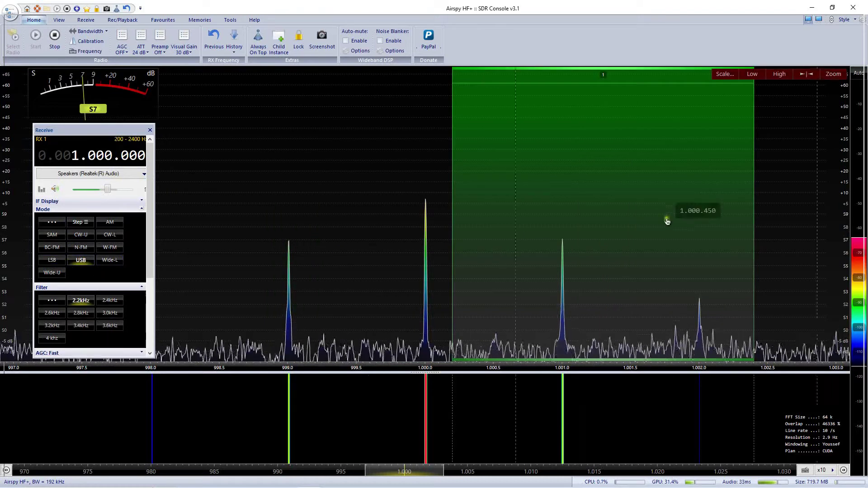
click(53, 260)
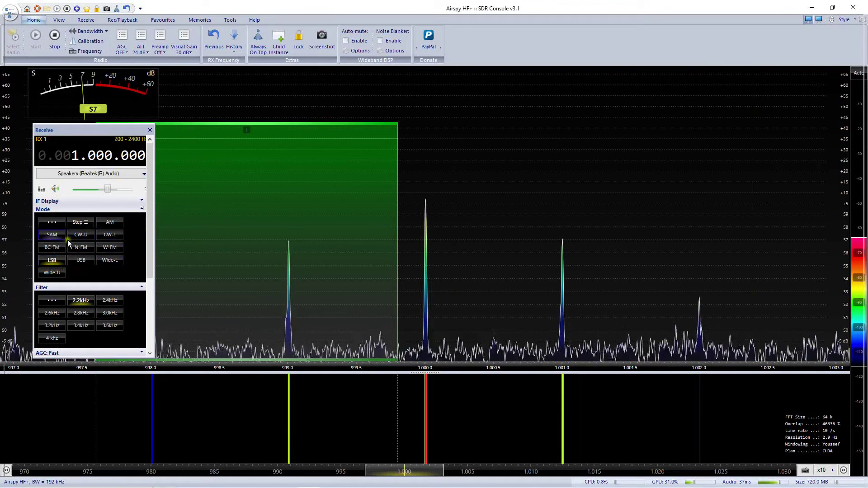
click(52, 236)
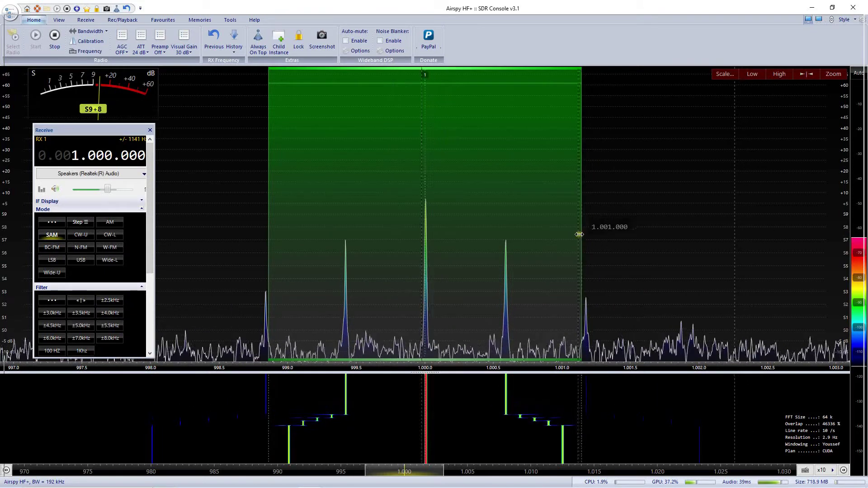
Step: Narrow the SAM passband, compare LSB and USB, pick the 1 kHz SAM filter, then finish in USB
drag(583, 232, 527, 263)
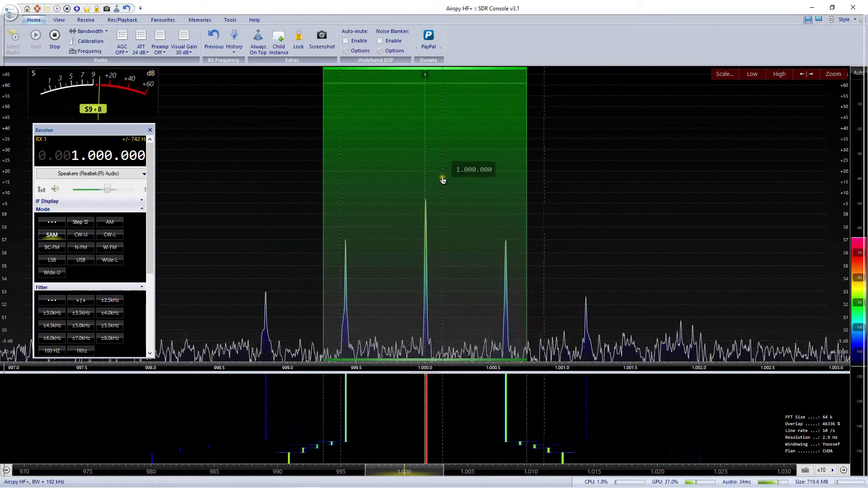
click(53, 261)
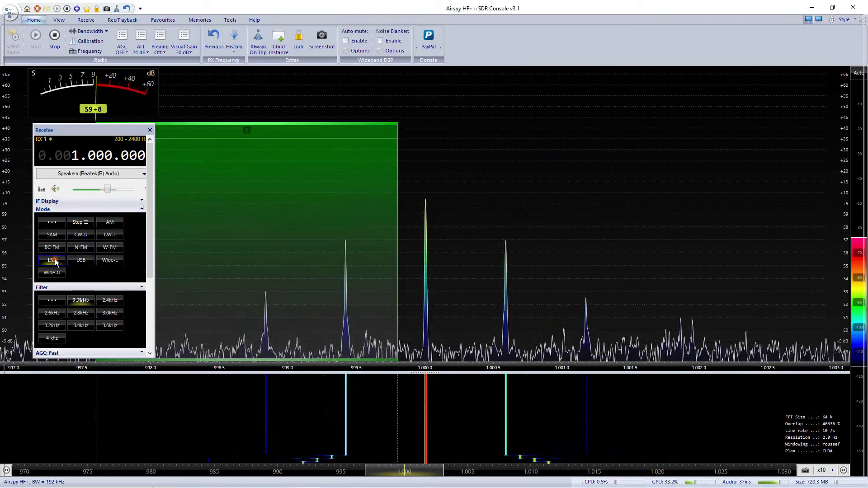
click(87, 260)
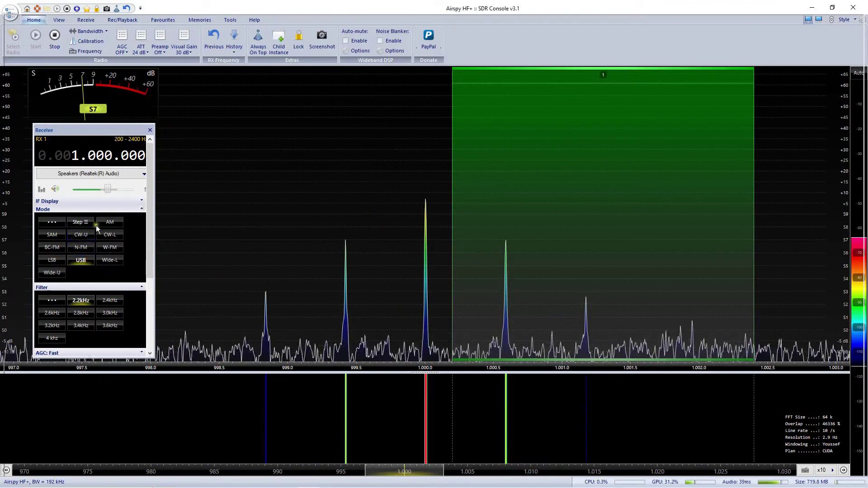
click(57, 236)
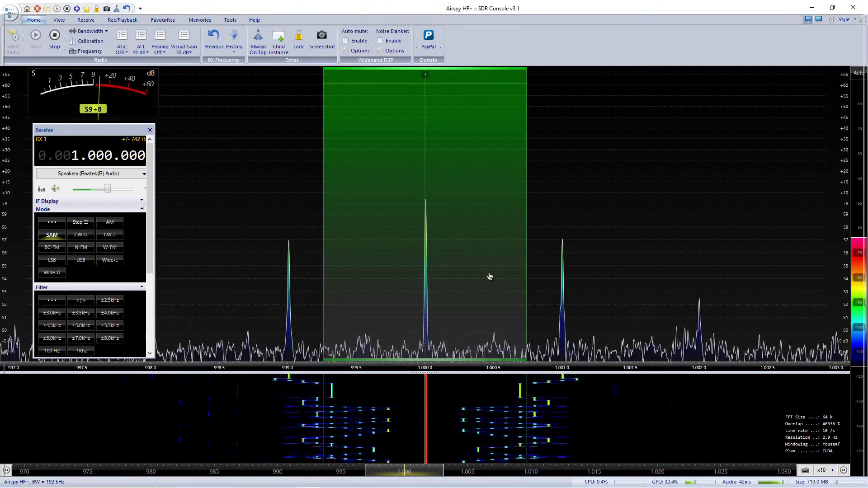
click(79, 352)
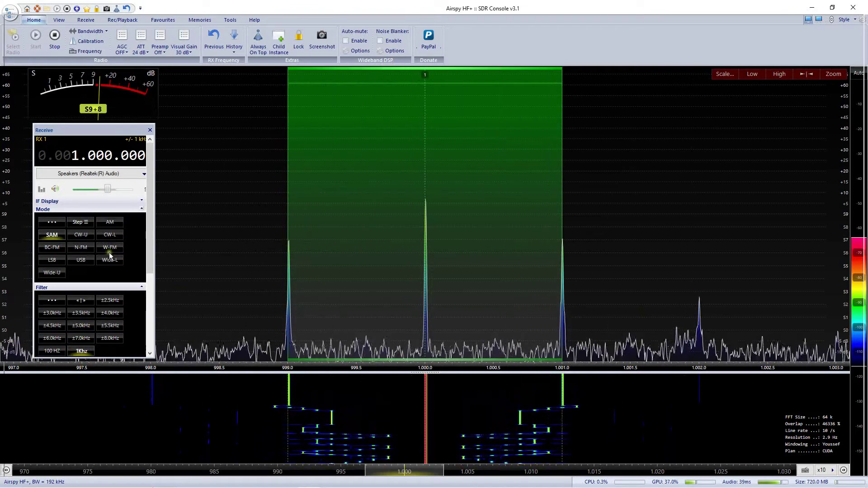
click(86, 259)
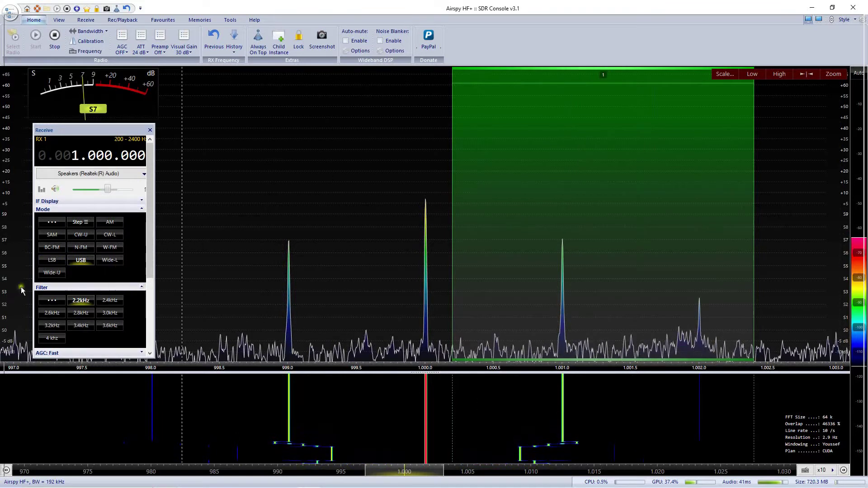
Step: Switch the demodulation mode to LSB
click(52, 261)
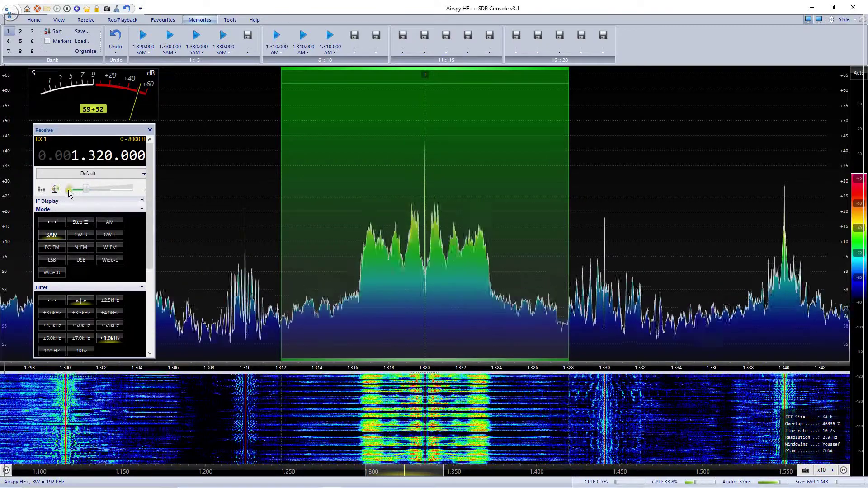
click(56, 190)
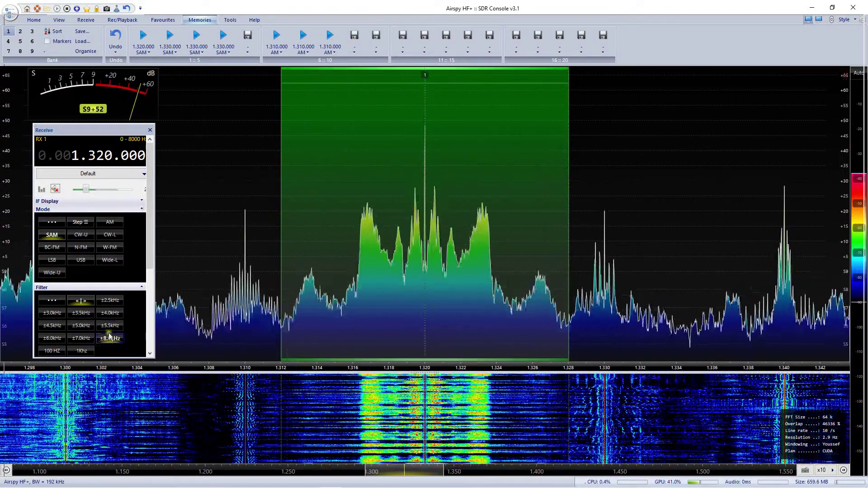
mouse_move(569, 167)
mouse_down()
mouse_move(519, 186)
mouse_move(542, 174)
mouse_move(565, 183)
mouse_up()
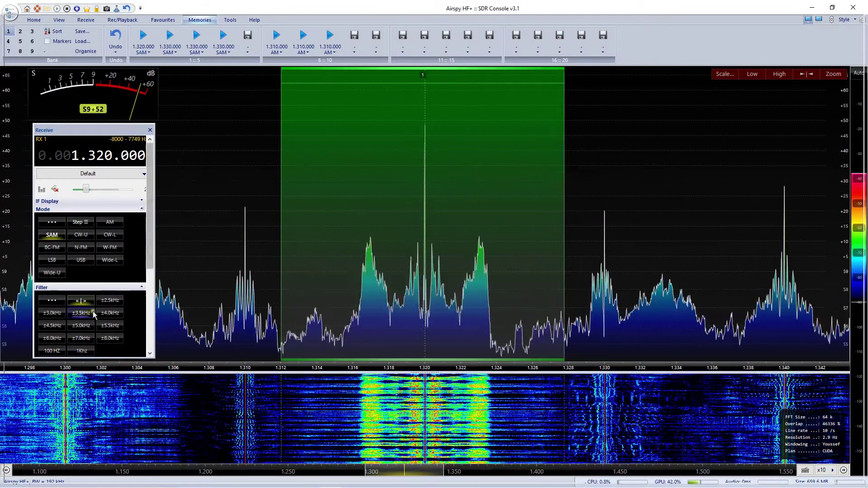
click(81, 299)
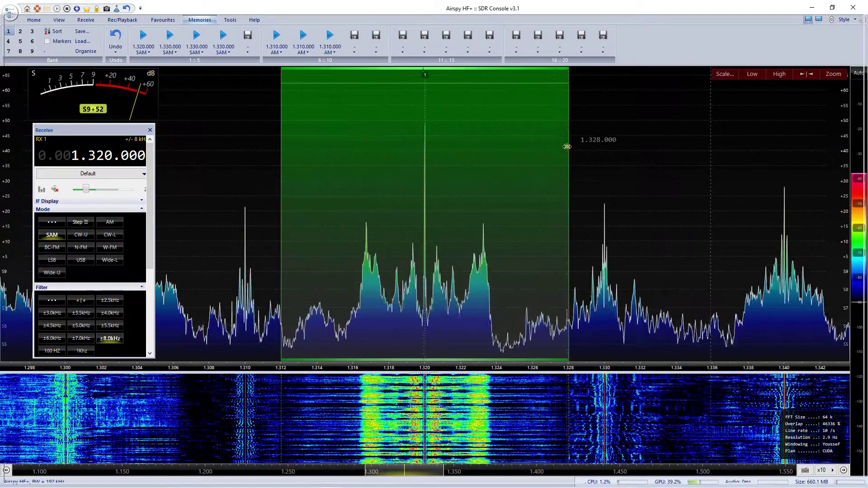
drag(567, 145, 494, 180)
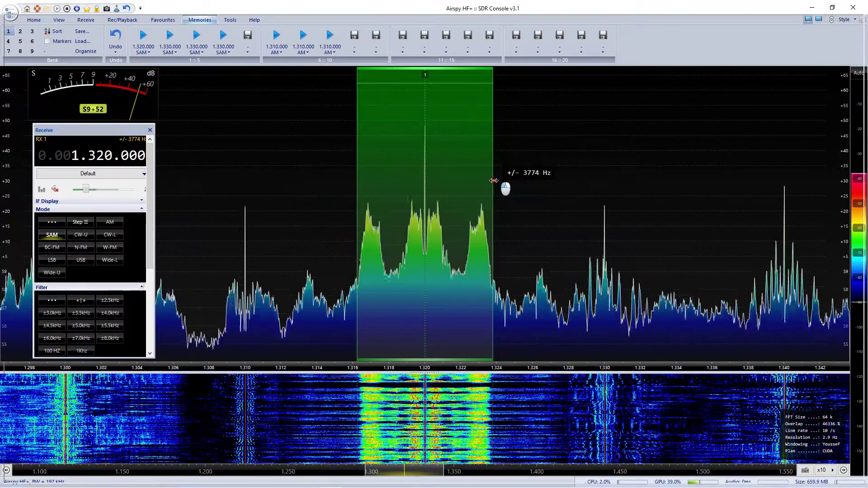
drag(494, 180, 493, 180)
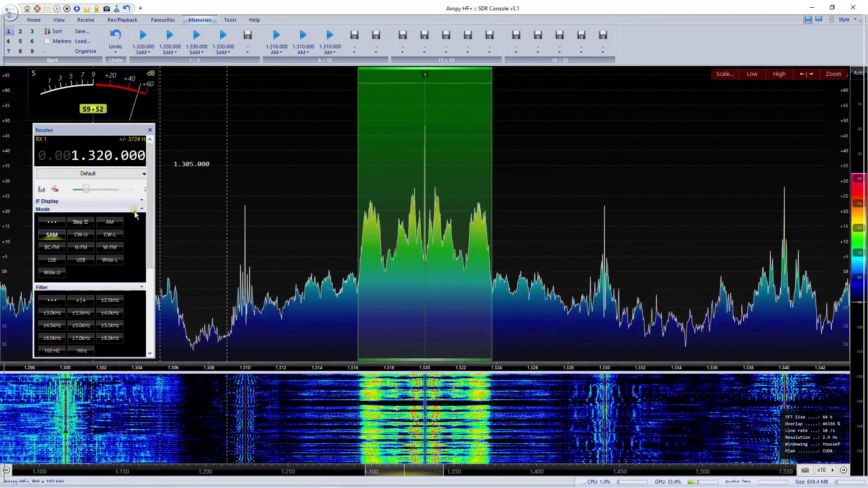
click(148, 43)
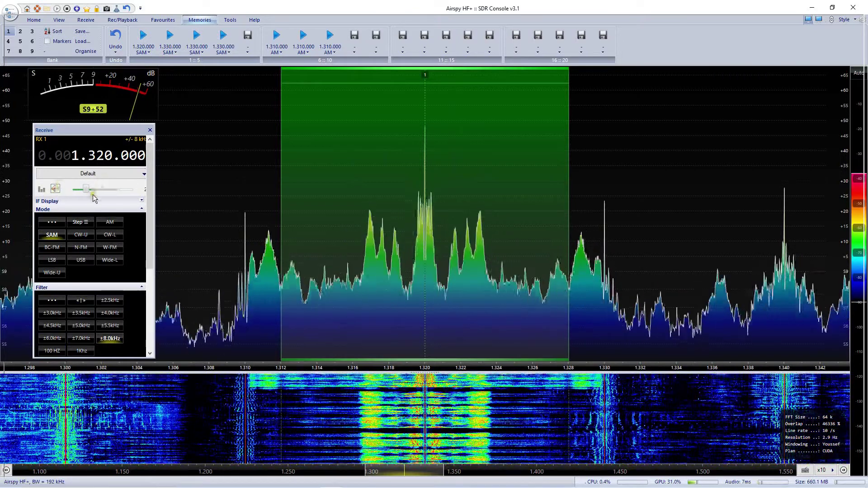
Step: Nudge the volume slider up, then lower it, and mute the audio
drag(88, 189, 93, 192)
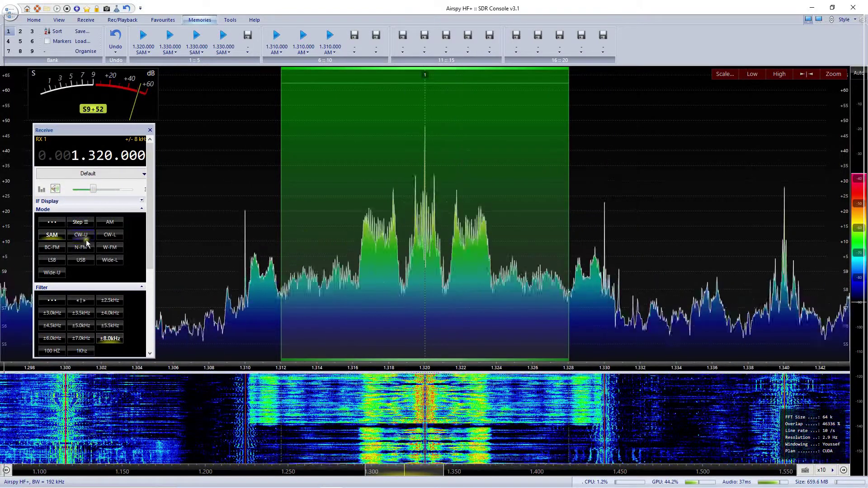
click(84, 191)
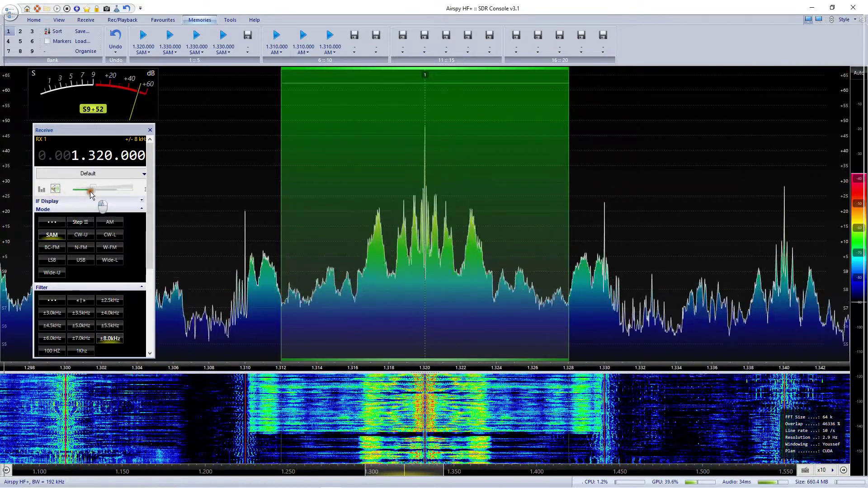
click(55, 188)
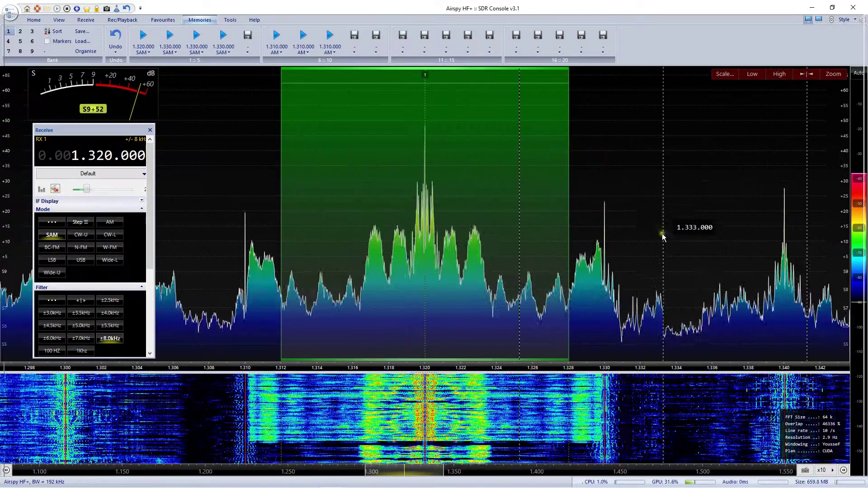